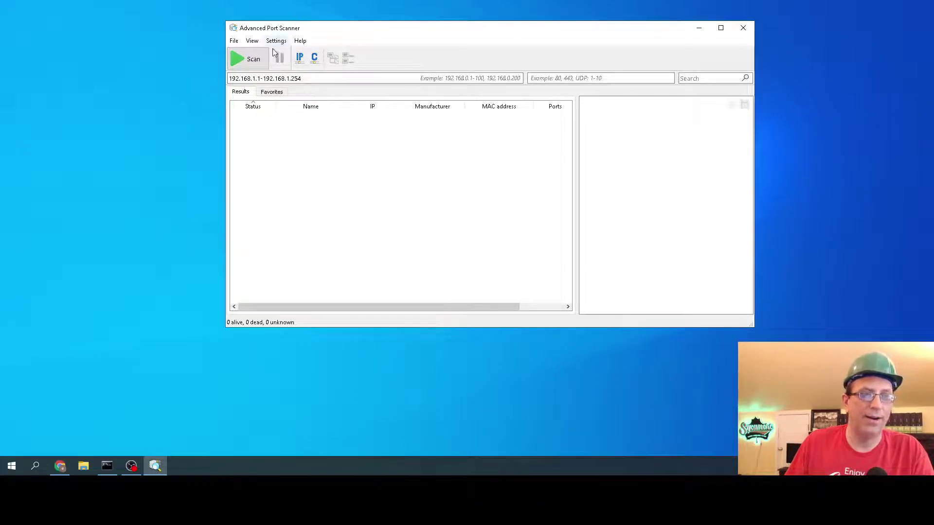
Scan the 192.168.1.1–192.168.1.254 address range in Advanced Port Scanner.
click(253, 59)
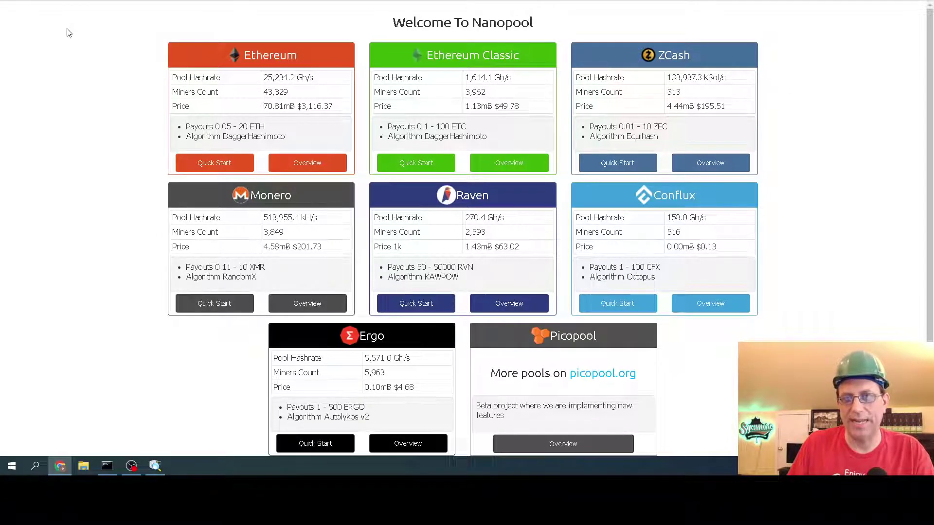
Open the Z111 bookmark in a new Chrome tab to reach the miner's page.
key(alt+Tab)
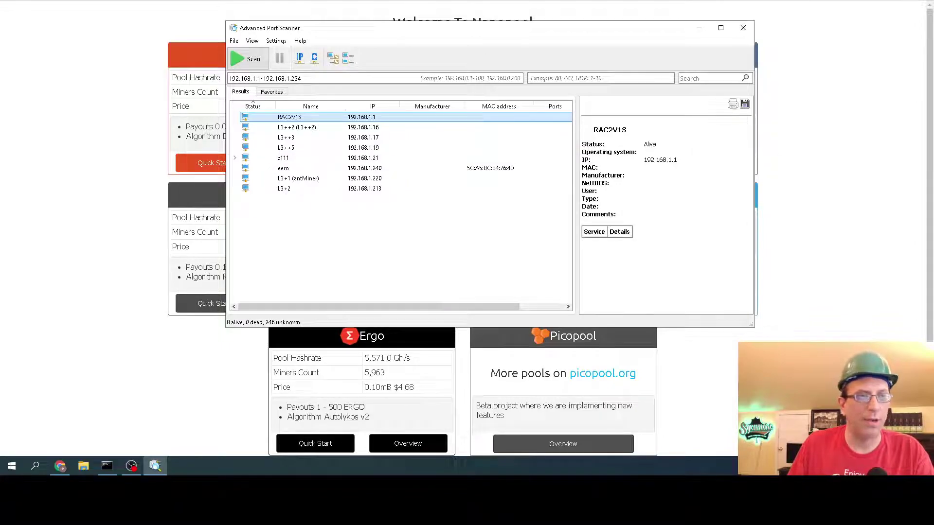
key(alt+Tab)
key(ctrl+t)
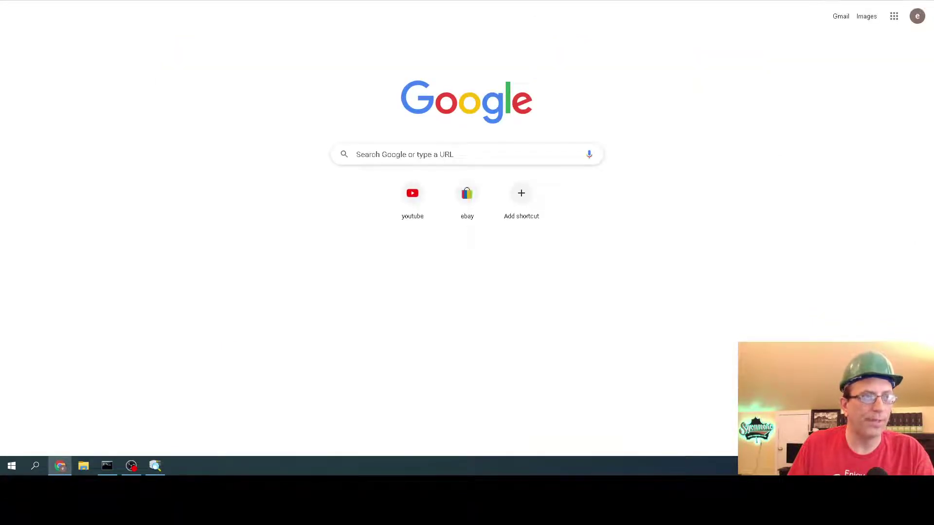
click(25, 2)
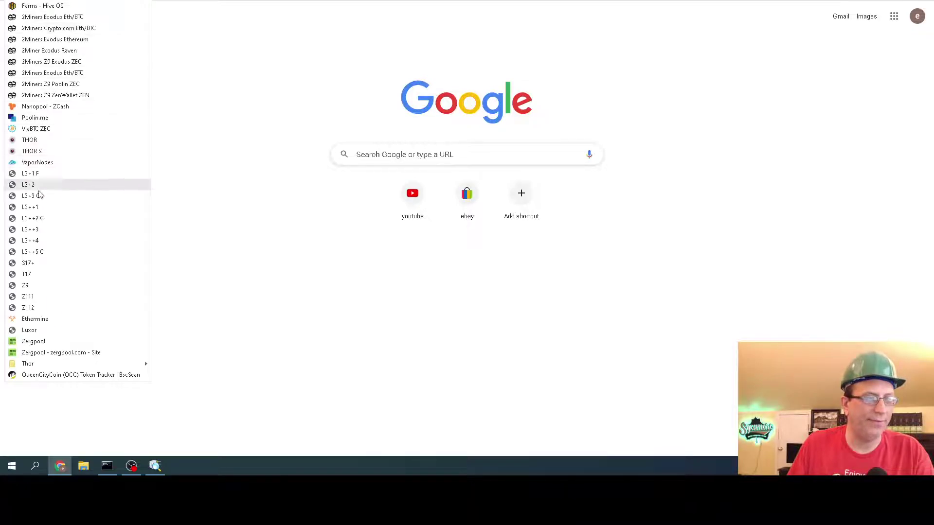
click(39, 294)
Check System Overview and the Network settings (hostname z111, DHCP), then open Miner Configuration.
click(38, 39)
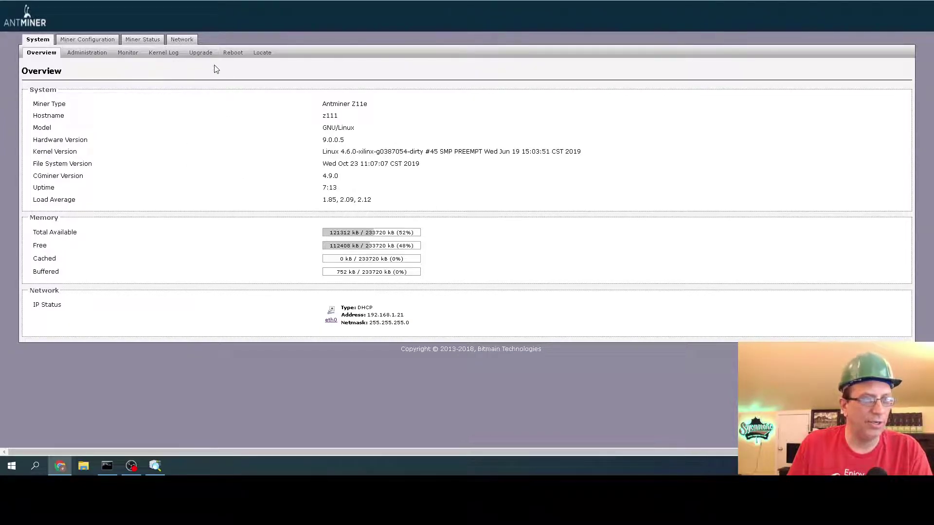
click(183, 41)
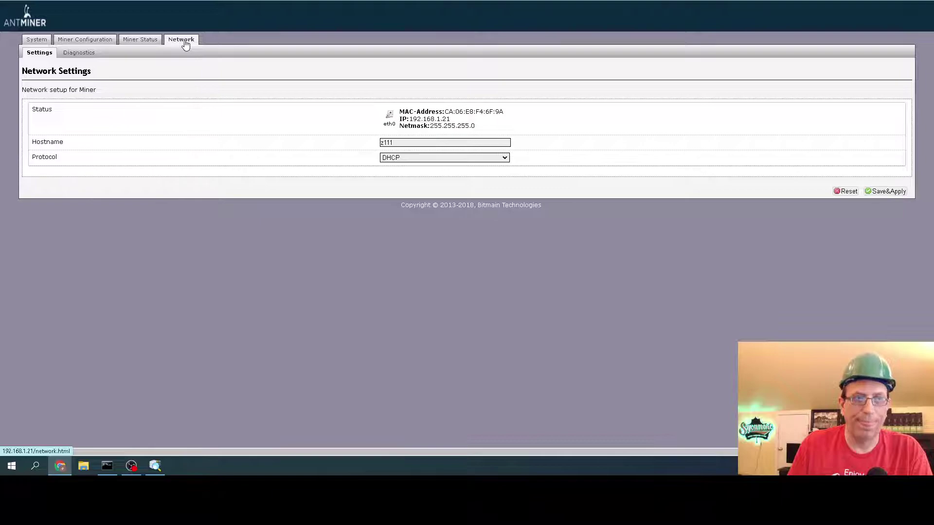
click(395, 142)
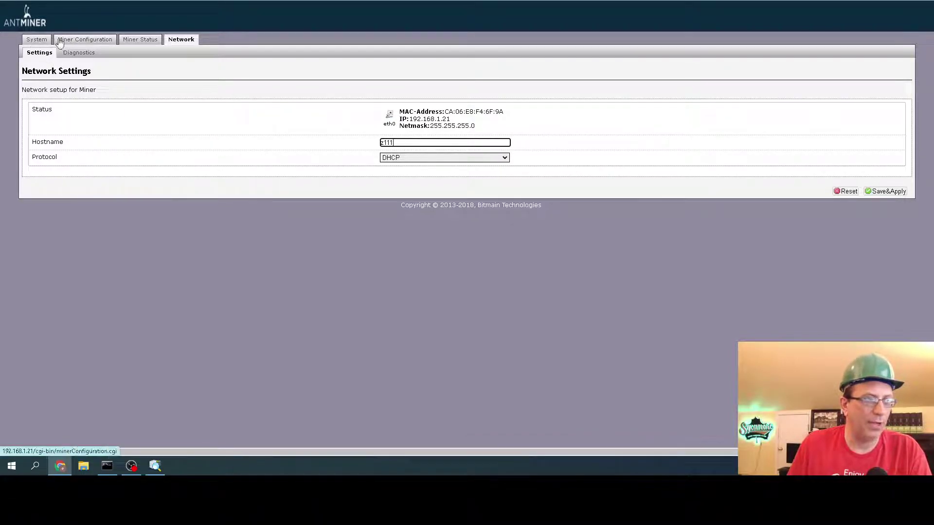
click(85, 40)
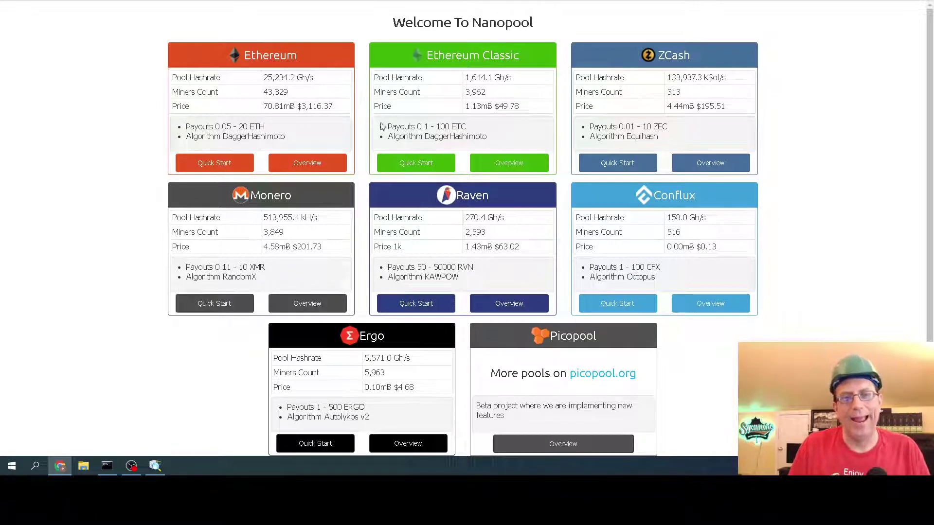
Show Nanopool's ZCash Quick Start and highlight the ASIC stratum URL and its server host.
click(617, 164)
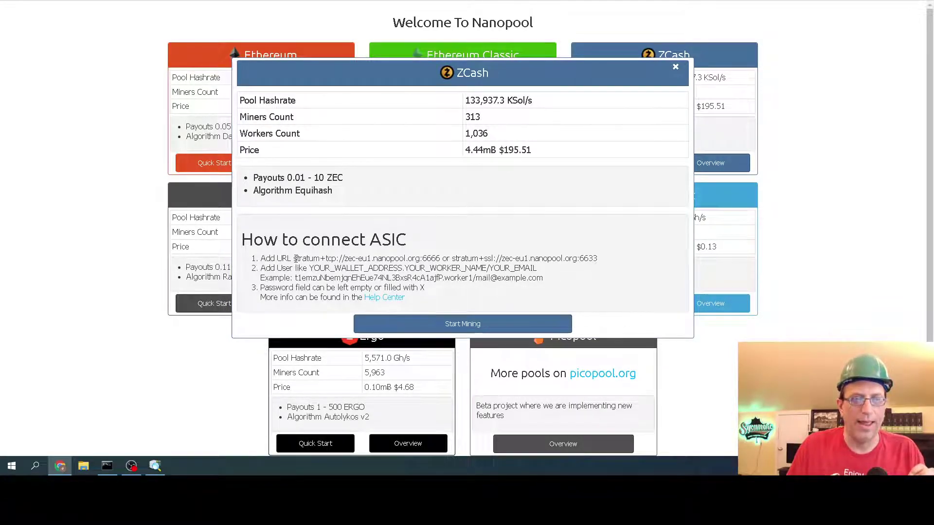
drag(295, 257, 442, 255)
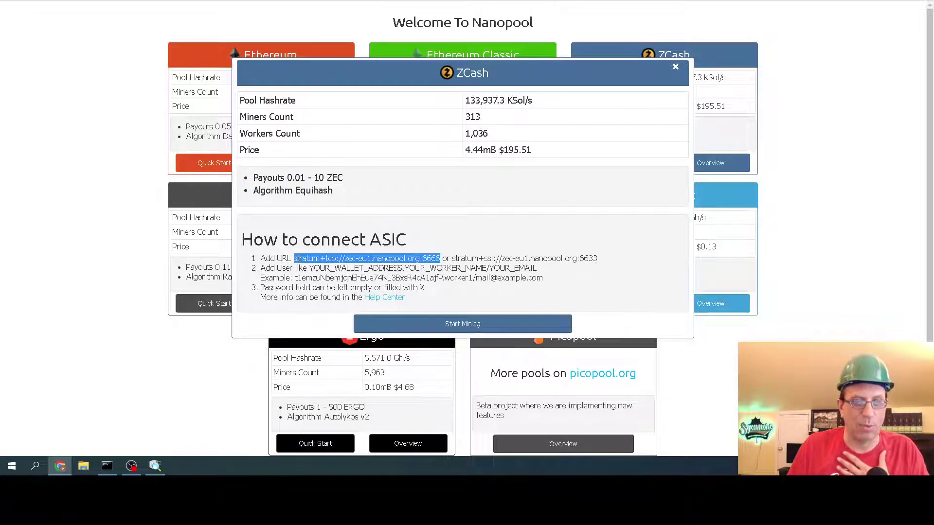
click(296, 259)
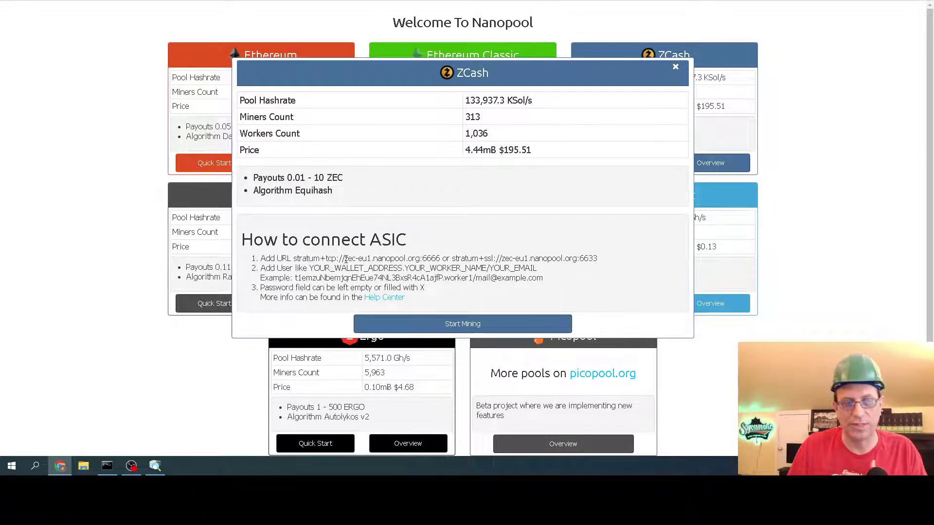
drag(345, 258, 442, 259)
click(432, 288)
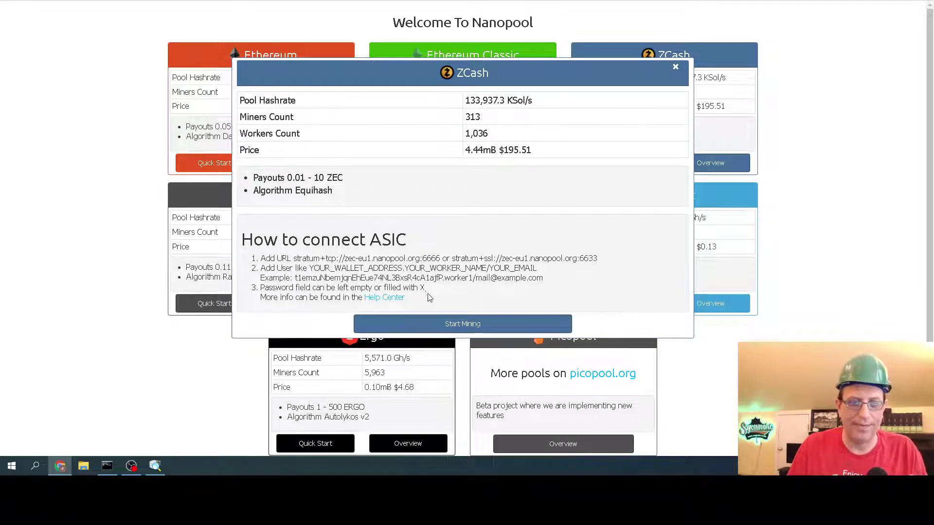
Open the Zcash Pool Information article and highlight the zec-us-east1.nanopool.org host.
click(387, 297)
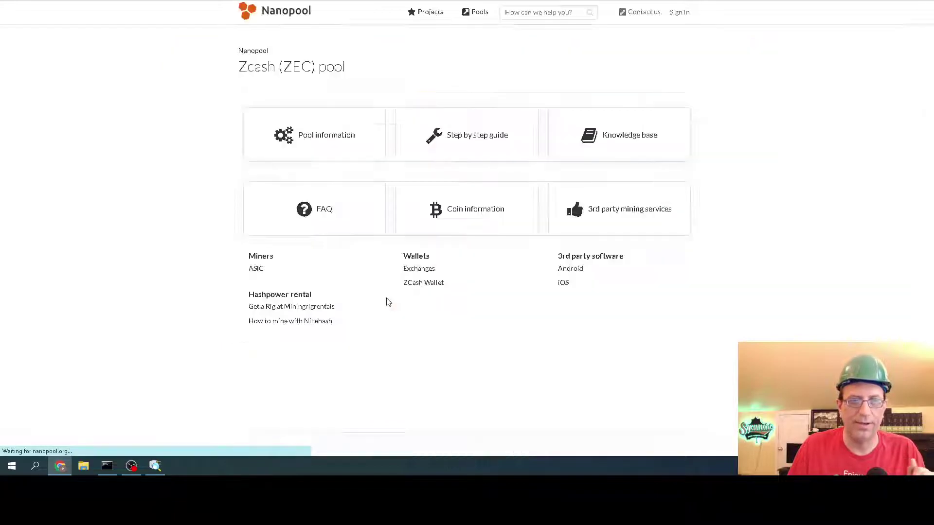
click(316, 143)
scroll(317, 168, down, 3)
scroll(317, 168, down, 2)
scroll(319, 171, down, 1)
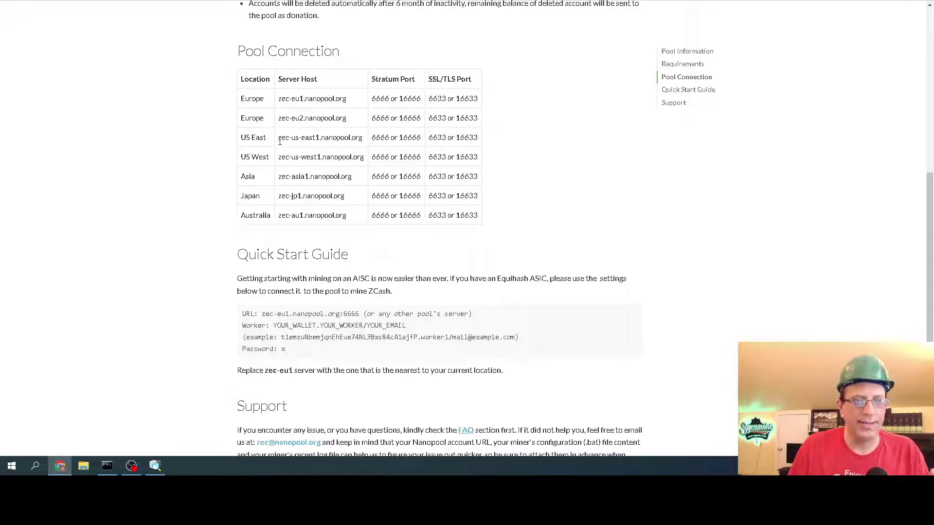
drag(278, 142, 366, 143)
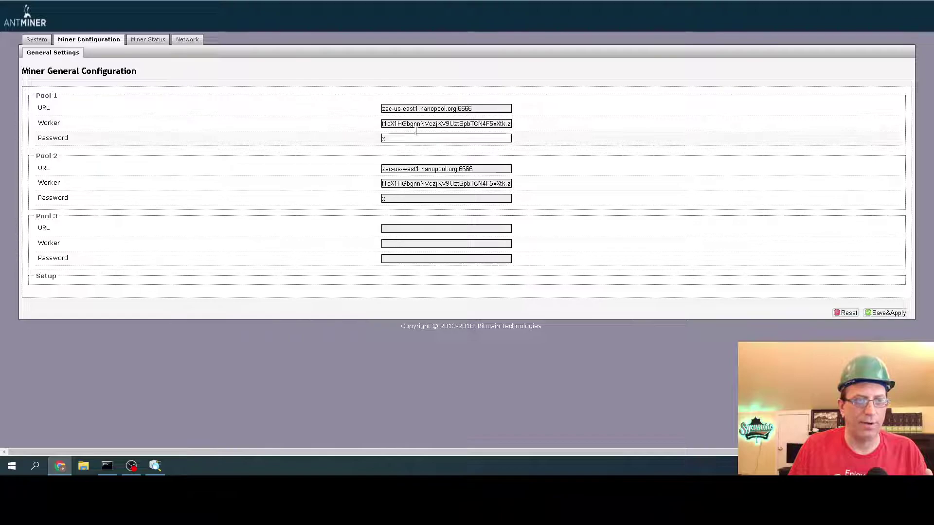
Replace Pool 1's URL text with the pasted zec-us-east1.nanopool.org host.
triple_click(481, 109)
key(ctrl+c)
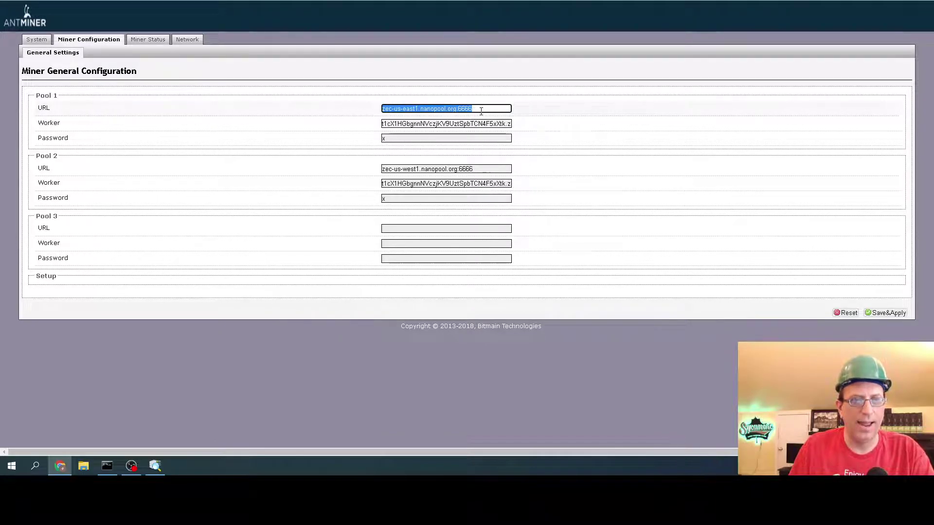
drag(481, 110, 319, 113)
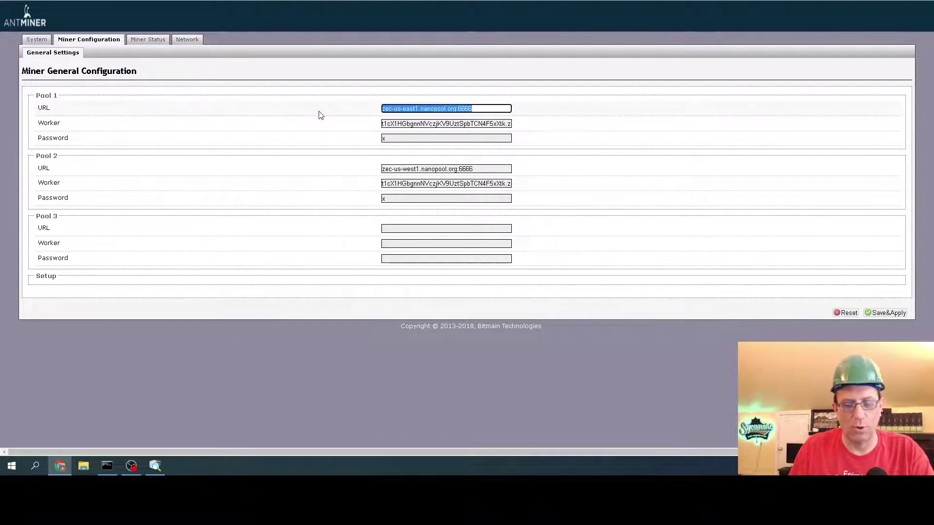
key(ctrl+v)
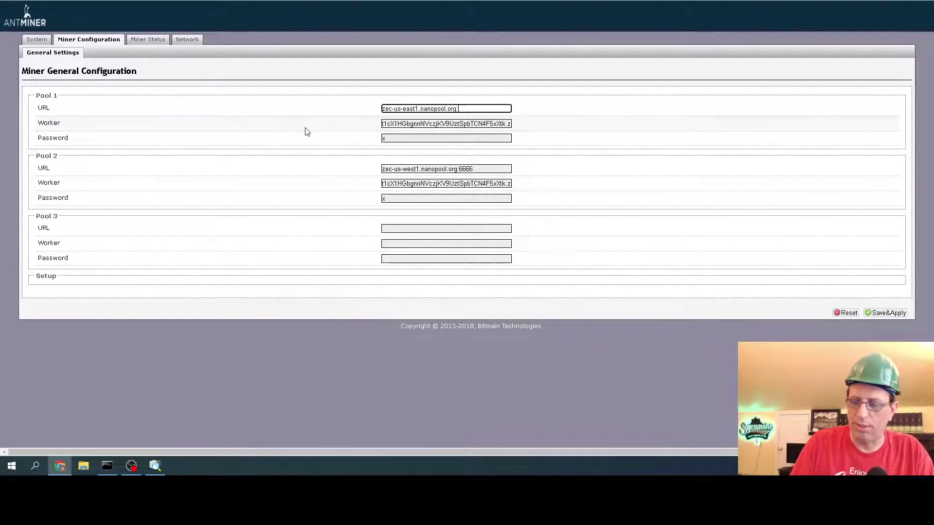
text(:6666)
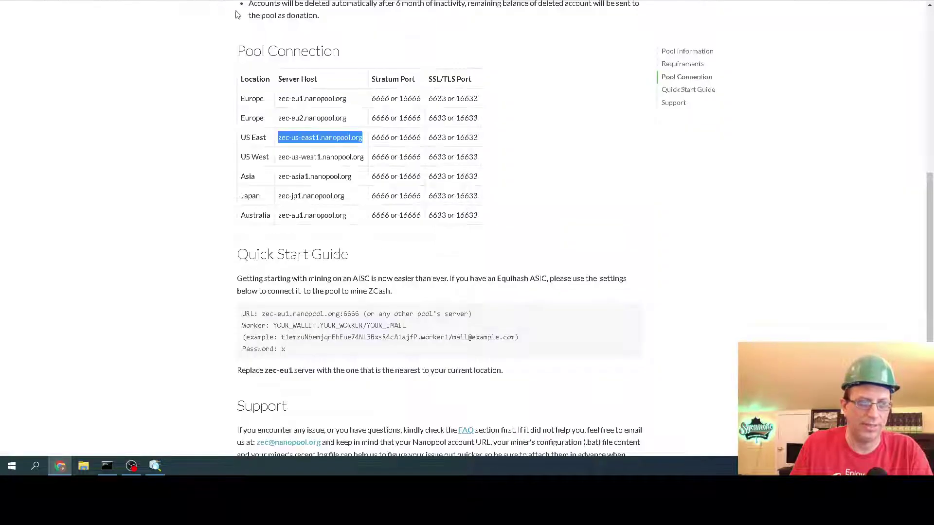
scroll(202, 236, down, 1)
scroll(257, 200, down, 3)
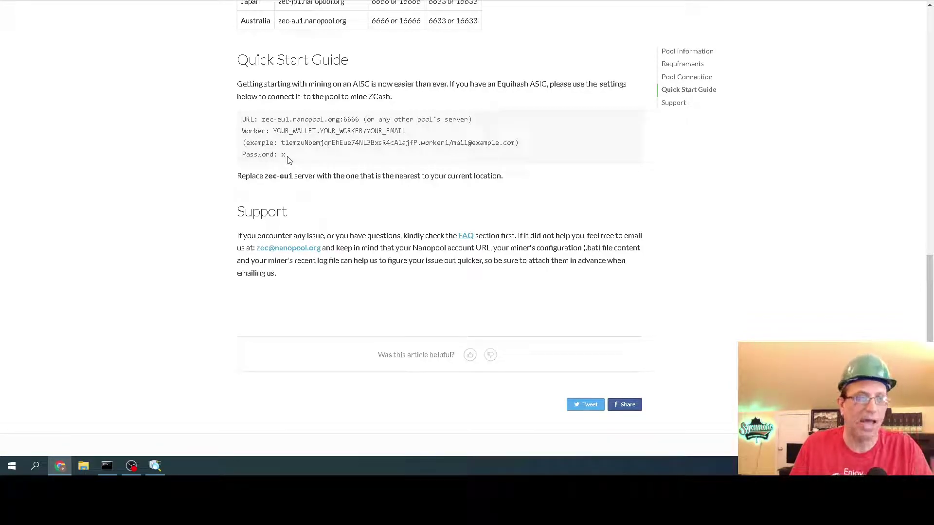
scroll(280, 146, up, 3)
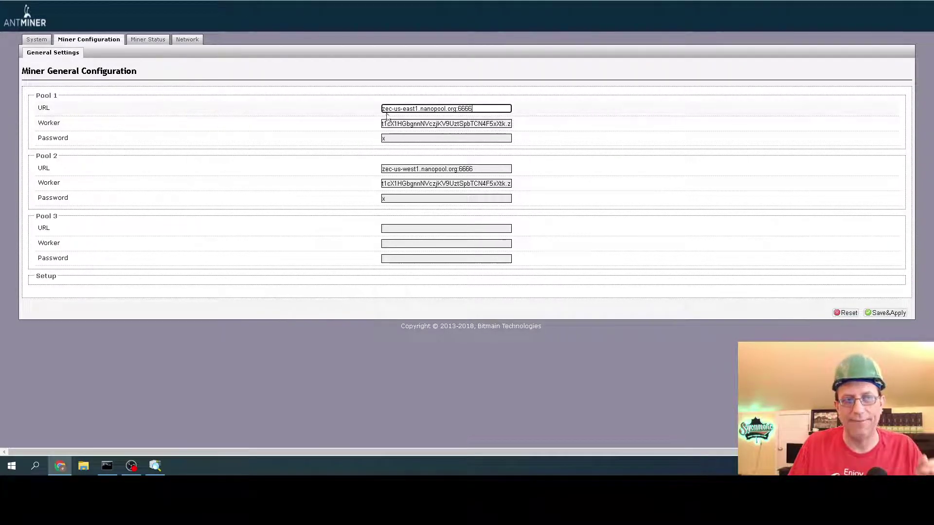
Copy zec-us-east1.nanopool.org from Nanopool's US East row, moving between it and the Antminer tab.
key(ctrl+Tab)
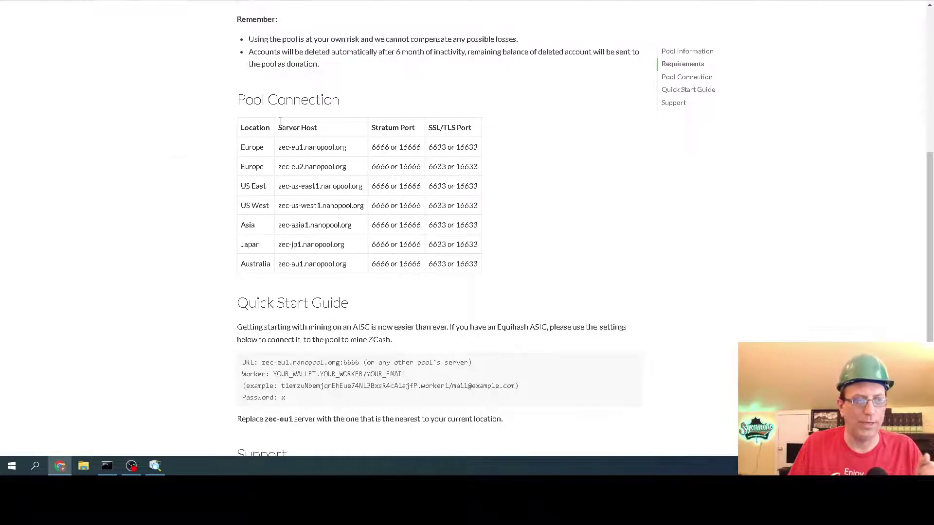
scroll(302, 199, down, 2)
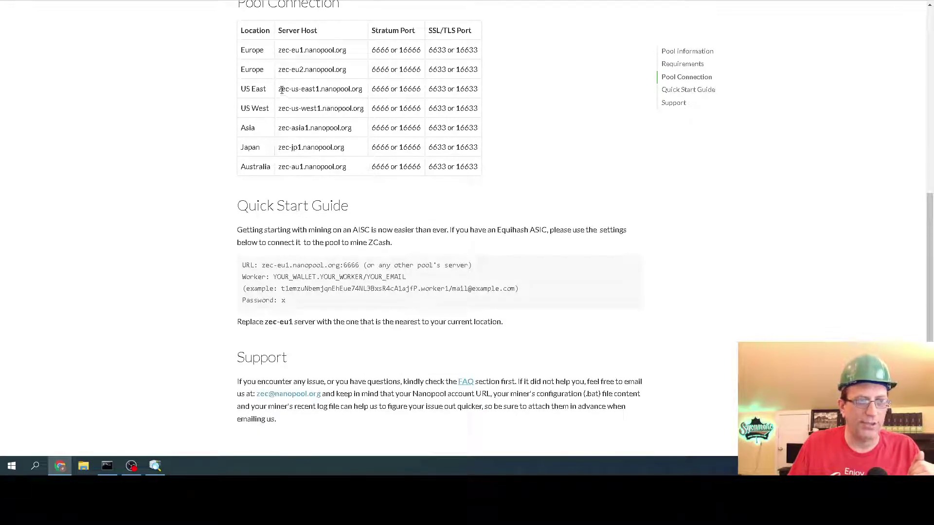
drag(279, 88, 364, 88)
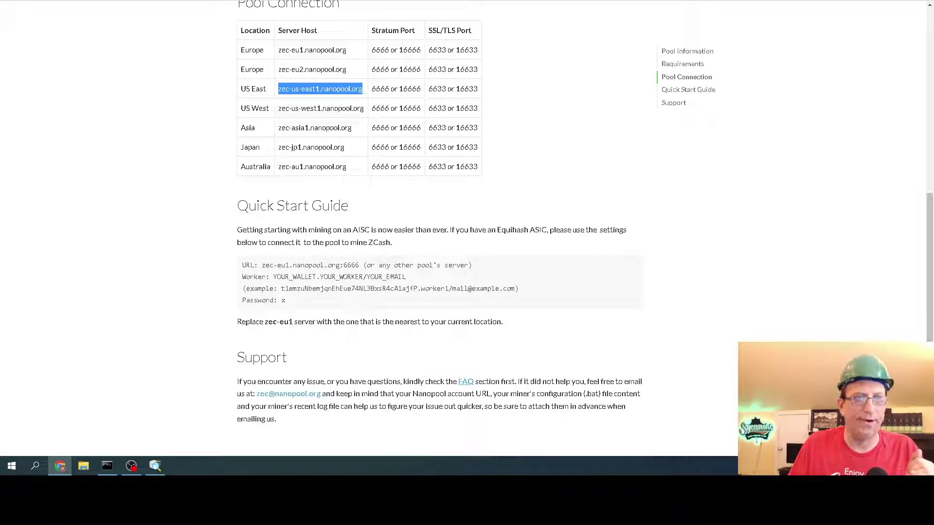
key(ctrl+Tab)
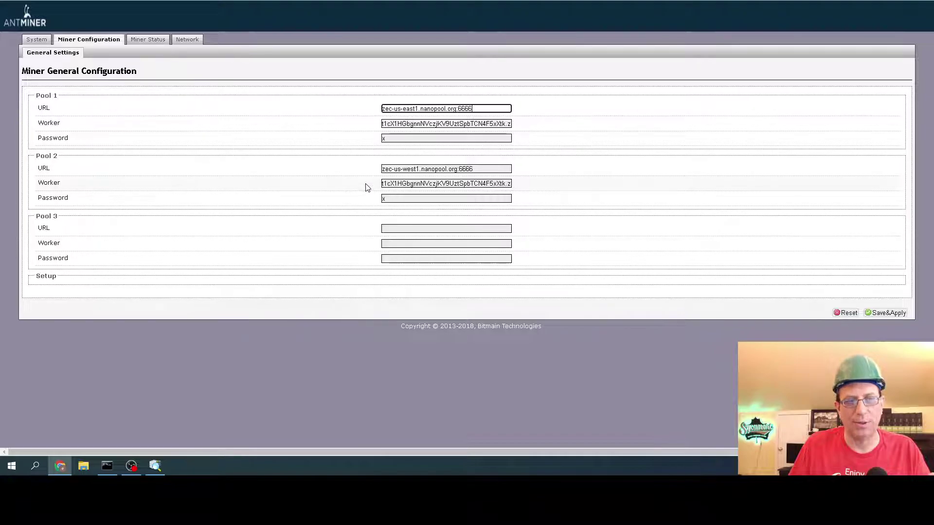
key(ctrl+Tab)
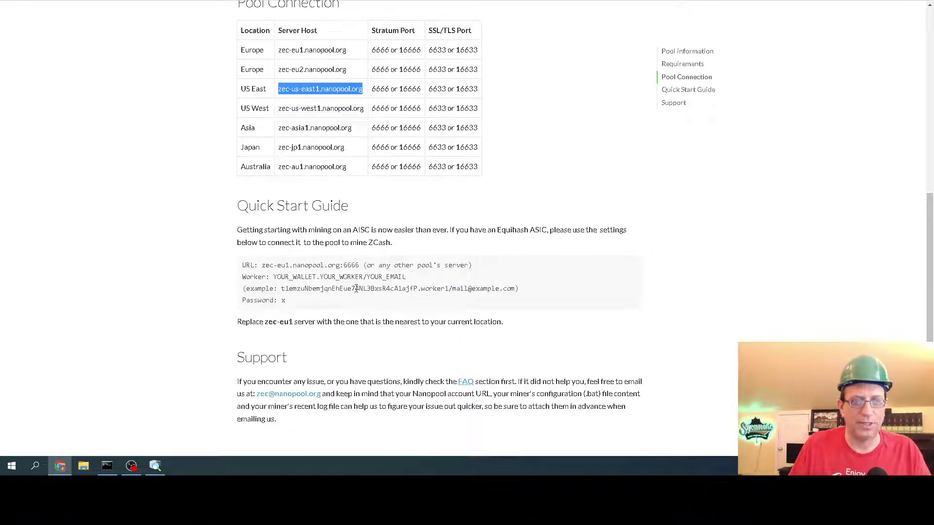
key(ctrl+Tab)
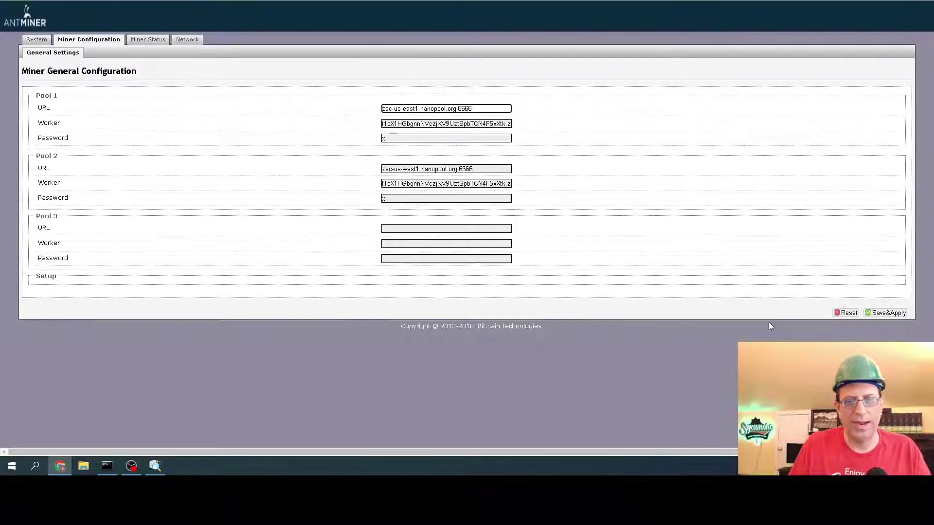
Save&Apply the Nanopool pool settings, then return to the System overview.
click(884, 313)
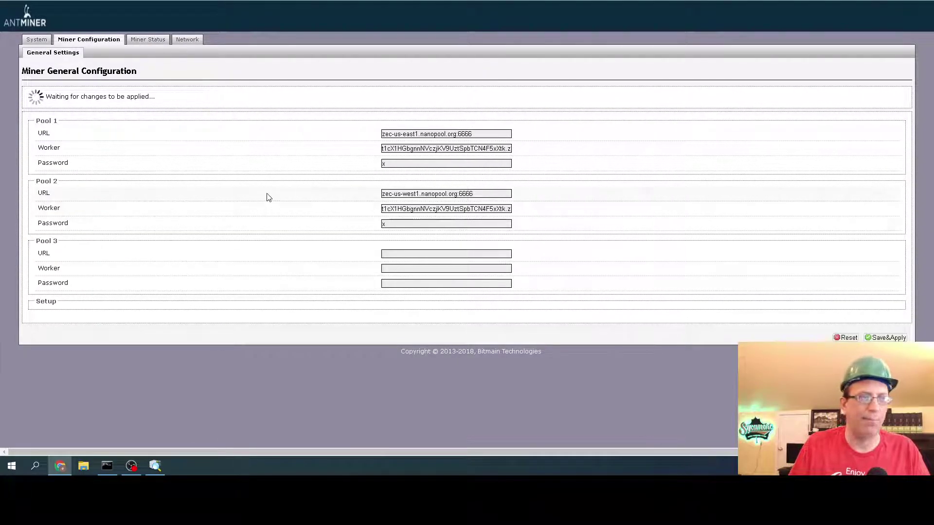
click(41, 41)
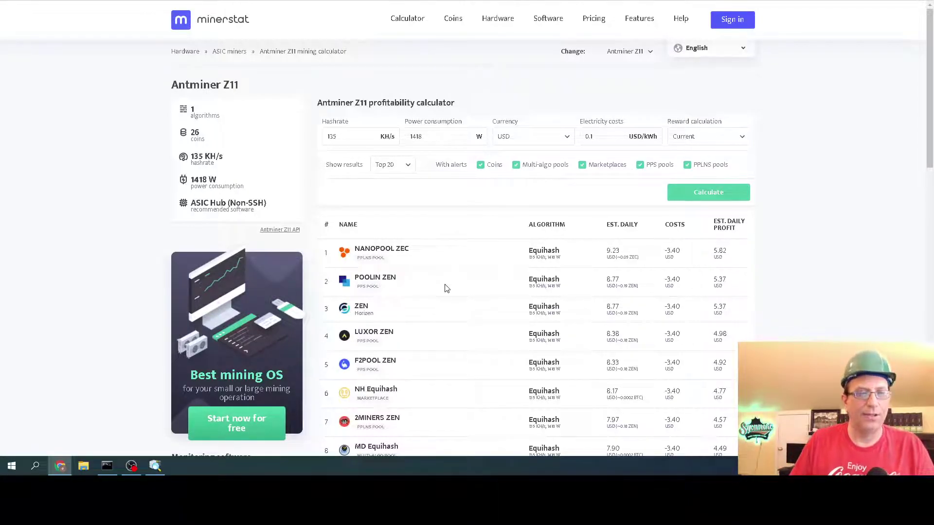
scroll(447, 290, down, 3)
scroll(451, 296, down, 2)
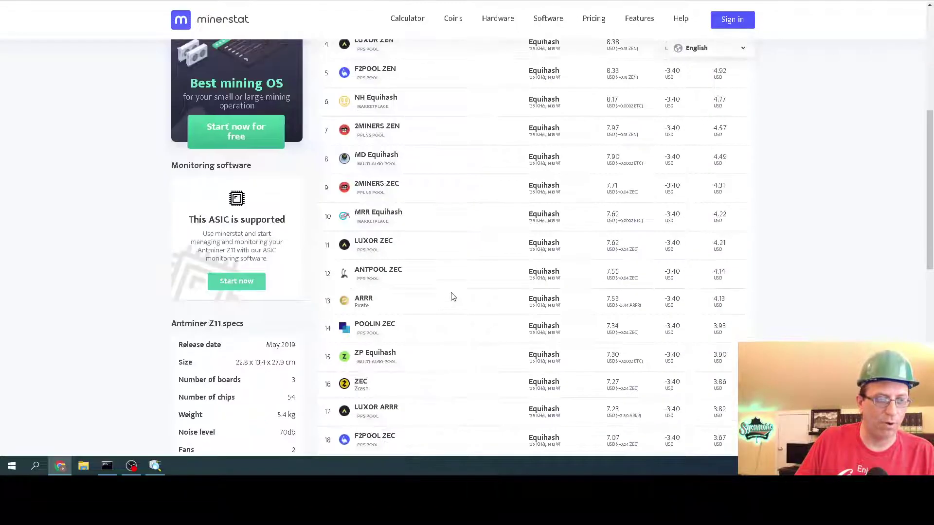
scroll(450, 298, down, 2)
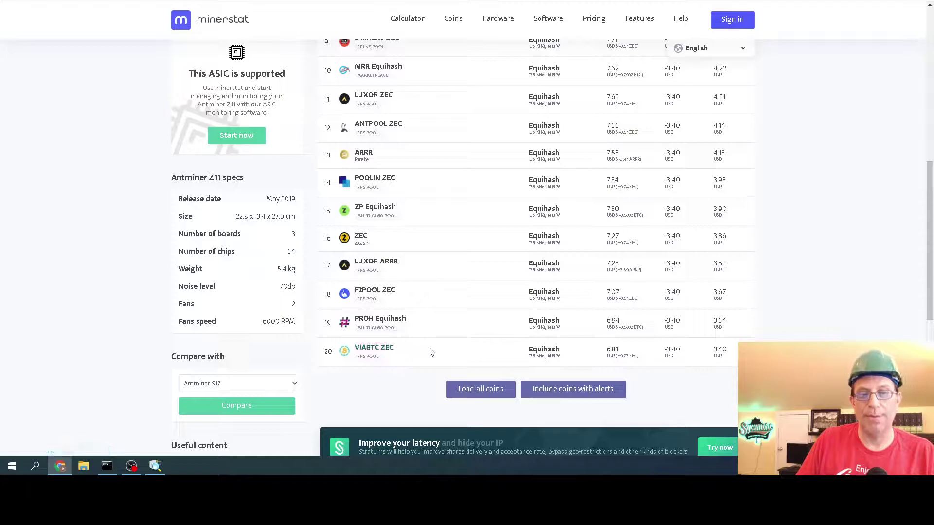
scroll(471, 343, up, 2)
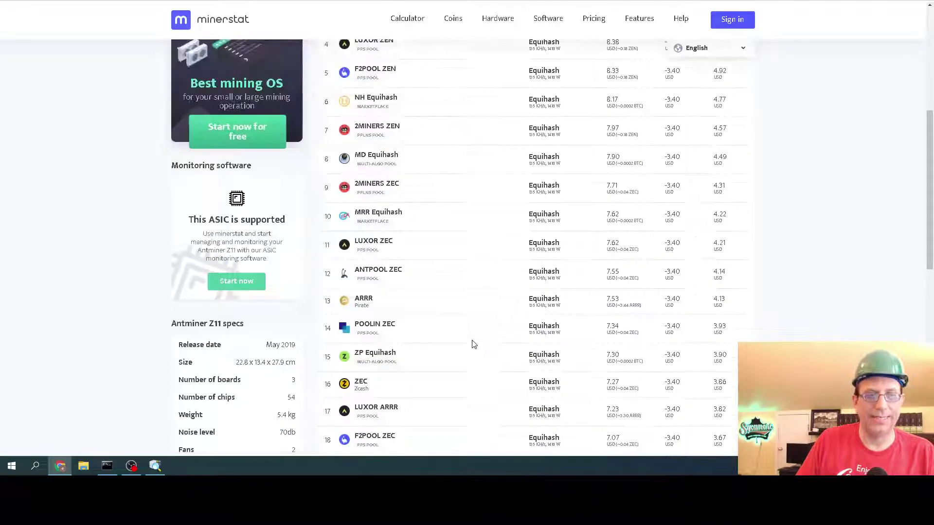
scroll(471, 343, up, 4)
scroll(471, 344, down, 1)
scroll(471, 344, down, 1)
scroll(467, 345, down, 3)
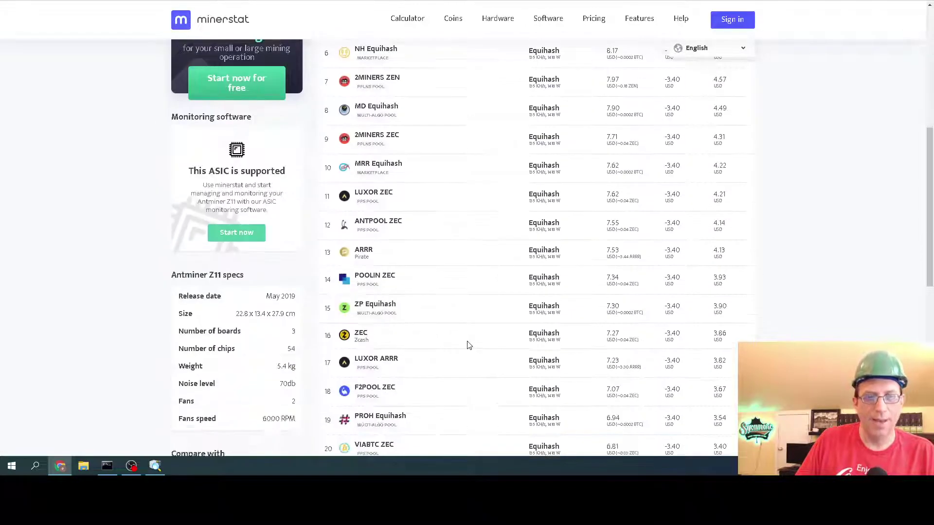
scroll(467, 345, down, 1)
scroll(468, 345, up, 2)
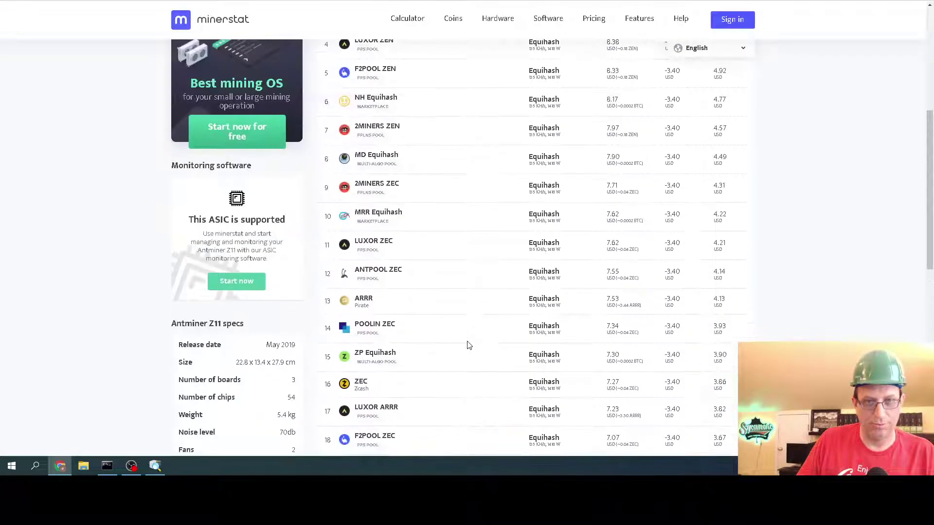
scroll(468, 345, up, 2)
scroll(468, 347, down, 2)
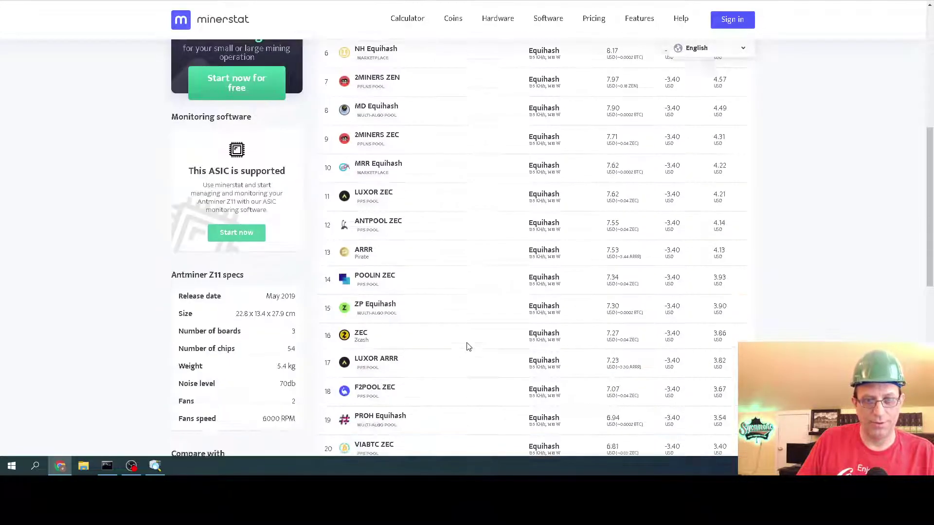
scroll(468, 347, down, 1)
scroll(468, 347, up, 1)
scroll(468, 347, up, 3)
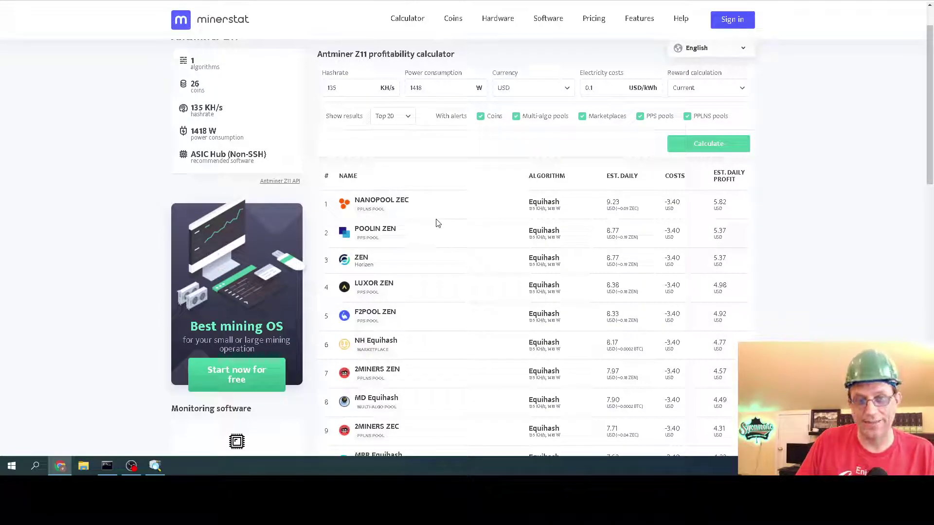
scroll(438, 226, down, 4)
scroll(439, 234, down, 1)
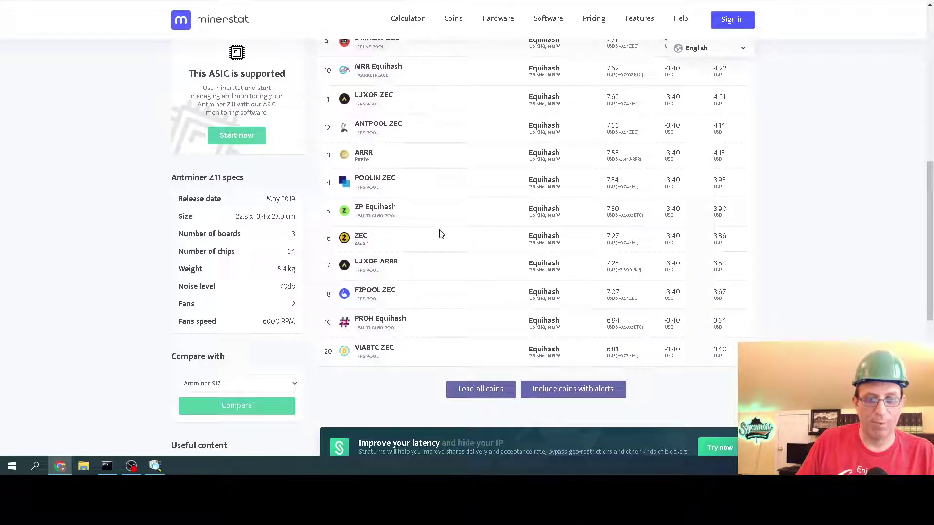
scroll(440, 234, up, 3)
scroll(441, 235, up, 2)
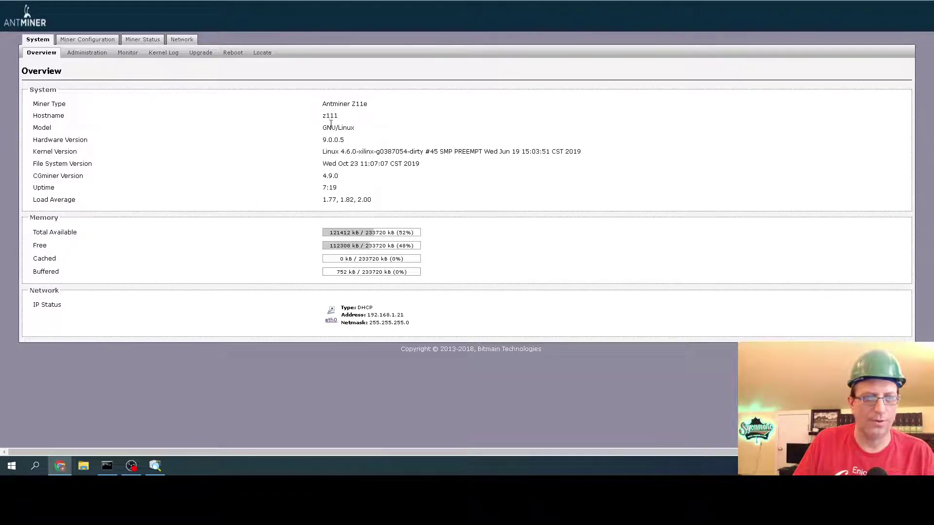
Open Miner Status and highlight pool 0's full Nanopool server URL.
click(136, 42)
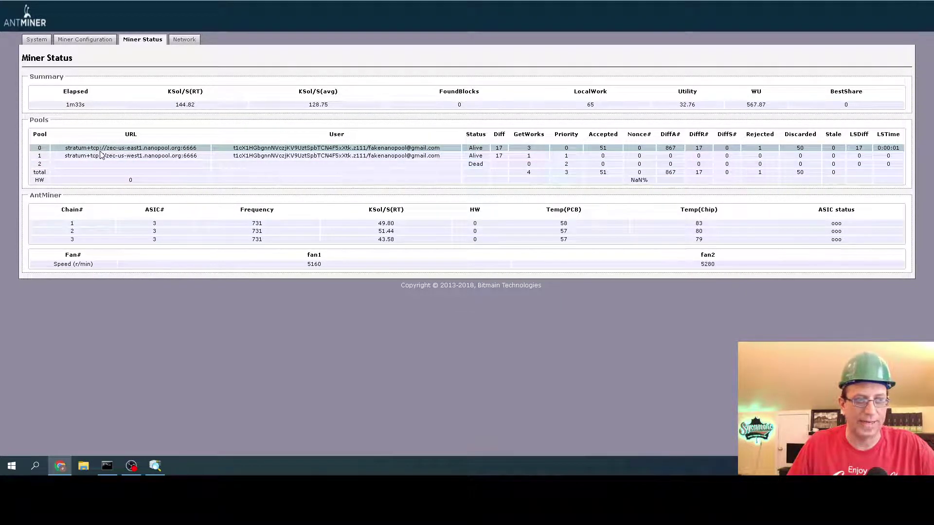
drag(106, 149, 188, 148)
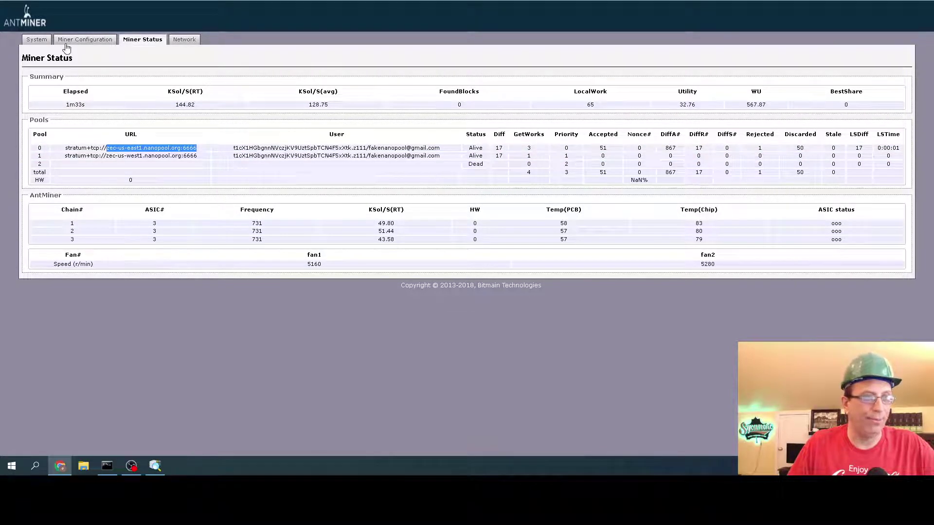
click(65, 148)
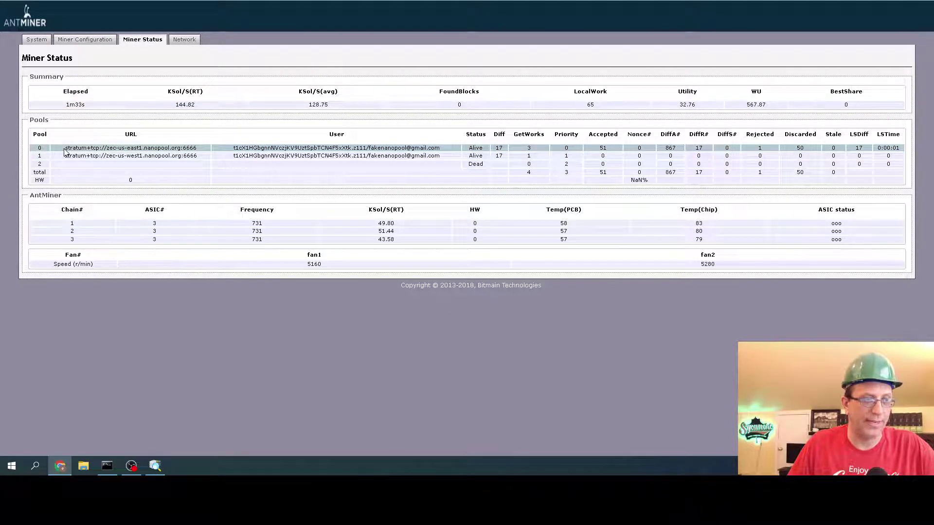
drag(65, 150, 197, 155)
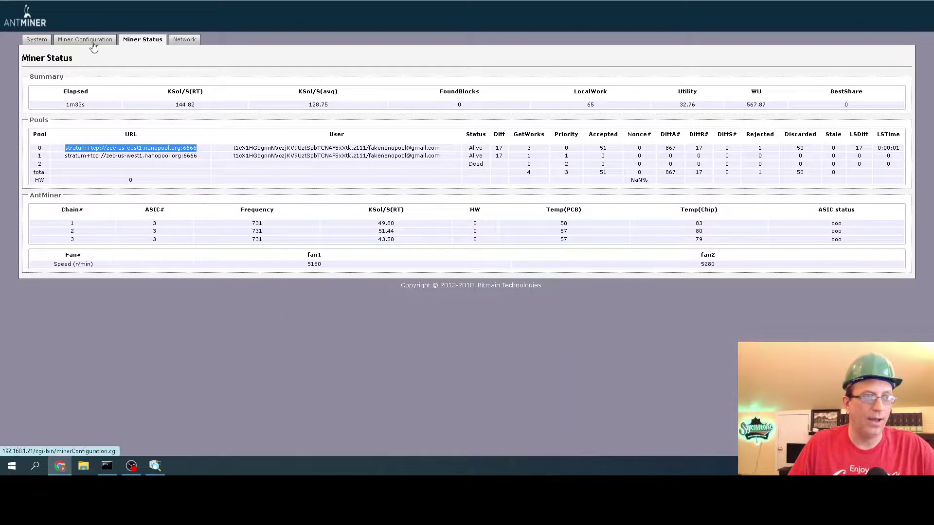
Open Nanopool's ZCash Quick Start guide and highlight the zec-eu1.nanopool.org:6666 stratum URL.
click(92, 41)
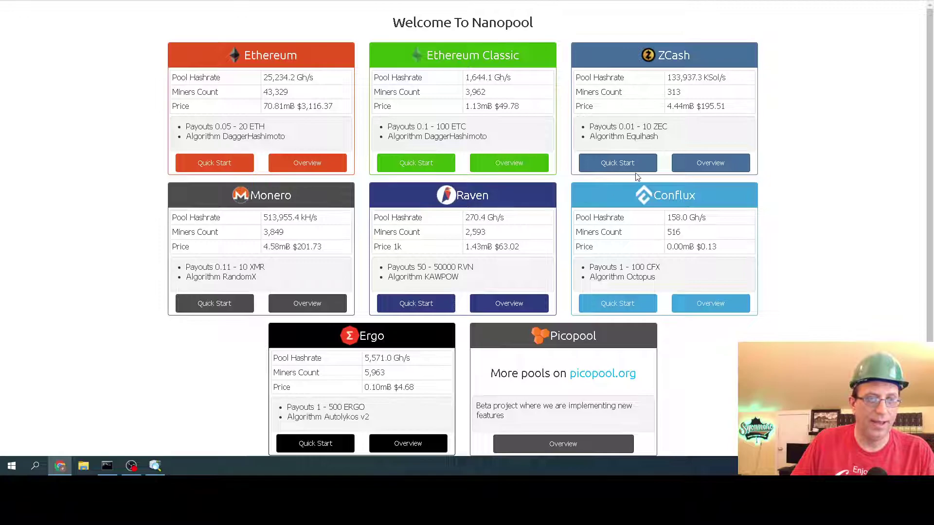
click(597, 165)
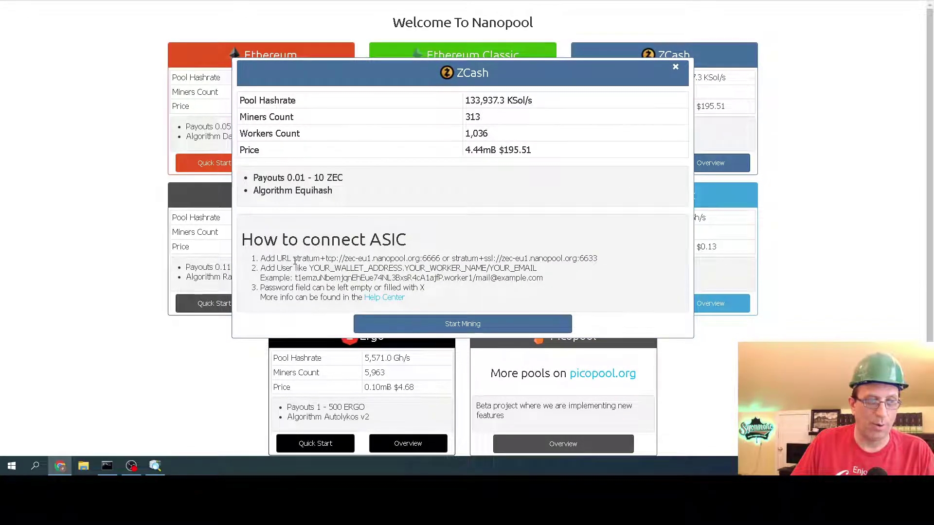
drag(295, 259, 438, 258)
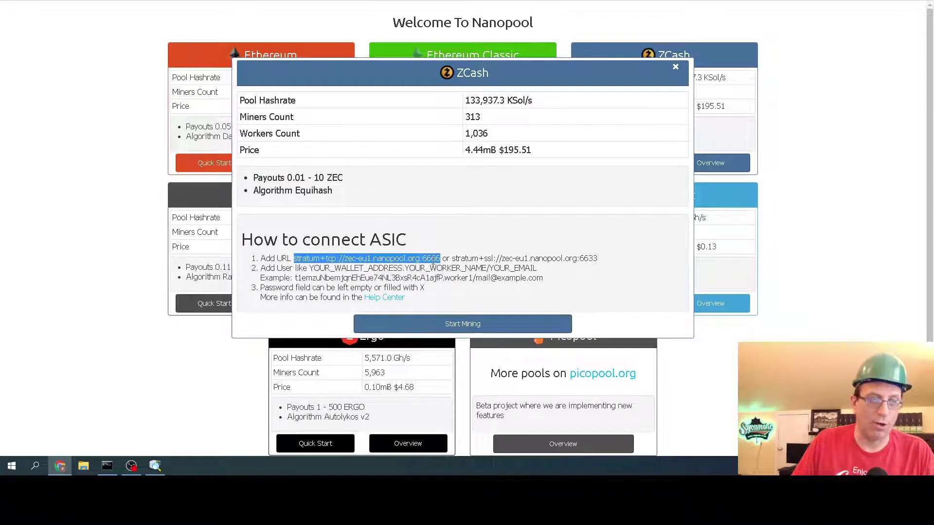